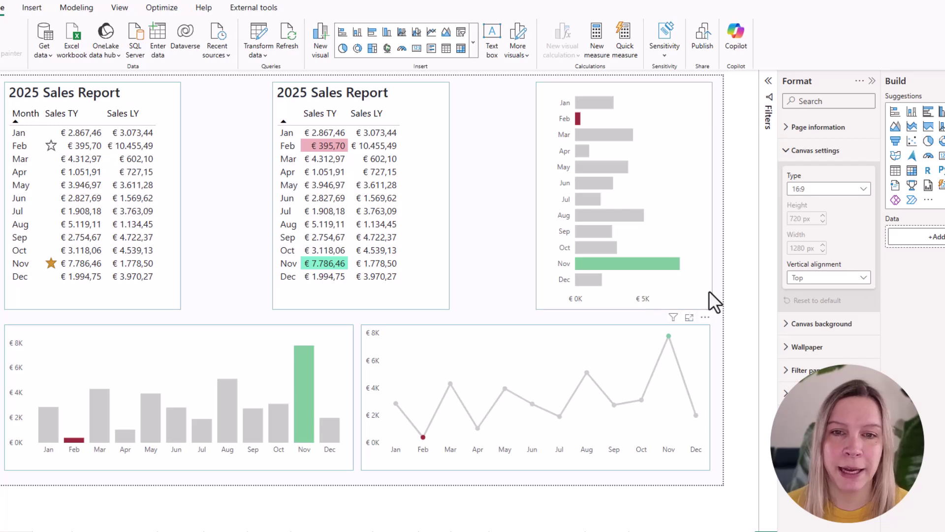
# Sort the first table by Sales TY, then back by Month, and reach Sales TY's Conditional formatting menu
pyautogui.click(73, 297)
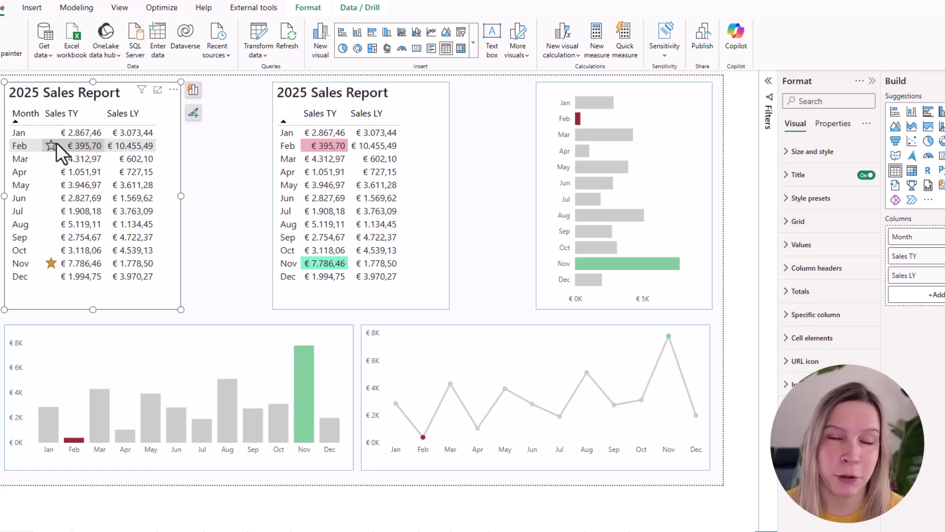
pyautogui.click(58, 115)
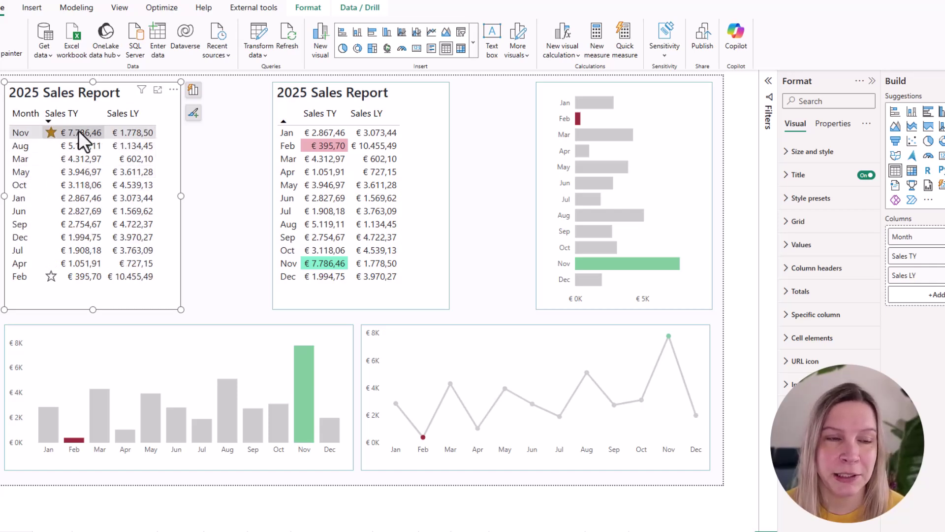
pyautogui.click(25, 113)
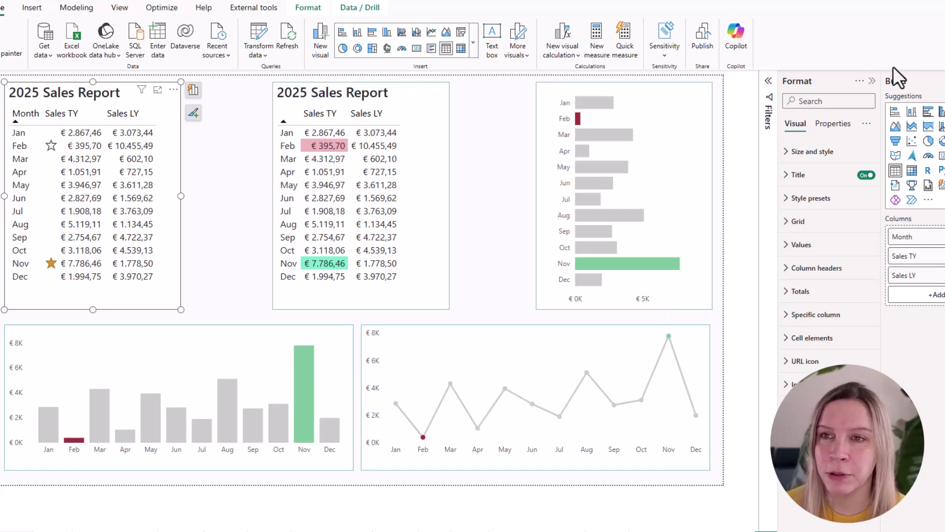
pyautogui.rightClick(910, 260)
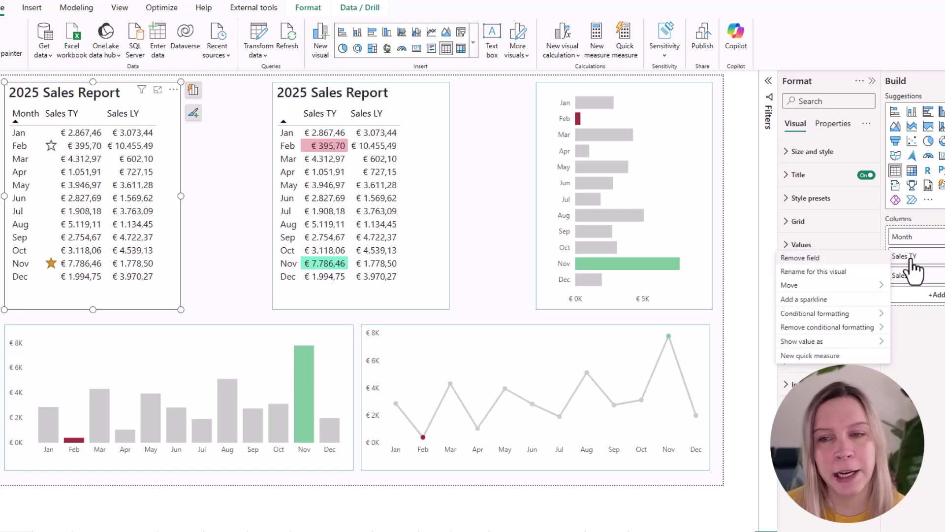
pyautogui.moveTo(869, 318)
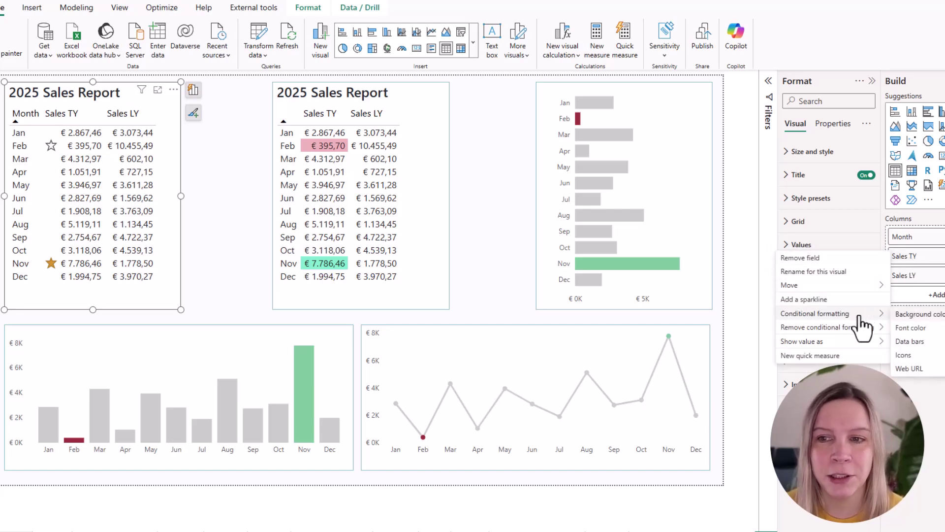
# Keep Sales TY icons left of data, with a filled star at 100% and an outline star at 0%
pyautogui.click(907, 355)
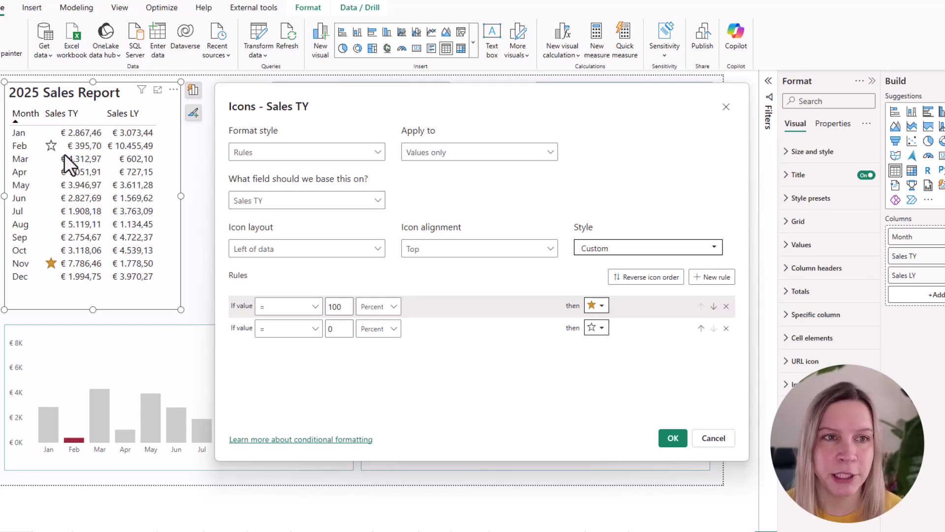
pyautogui.click(266, 254)
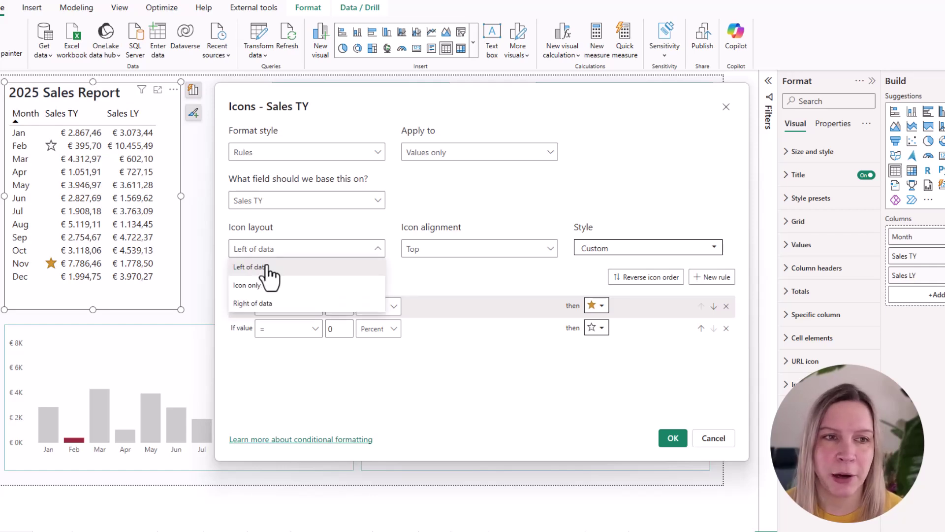
pyautogui.click(358, 222)
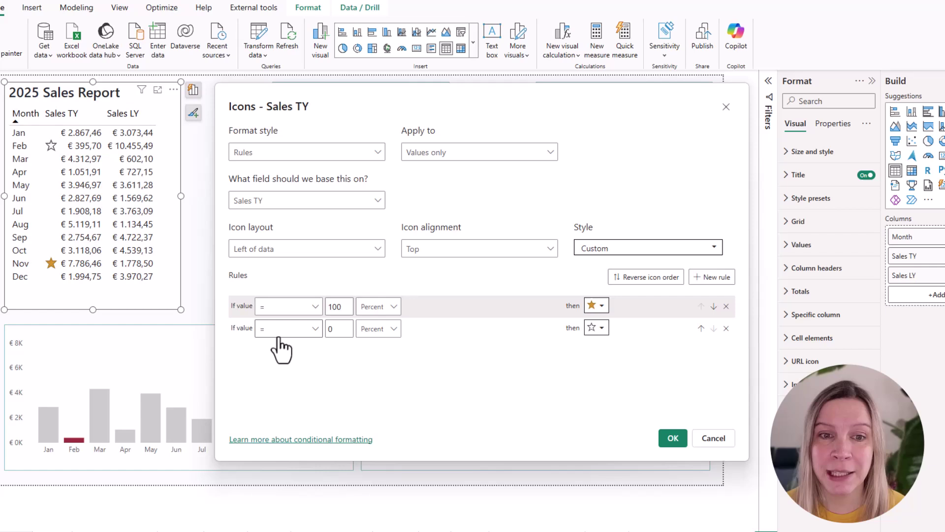
pyautogui.click(602, 306)
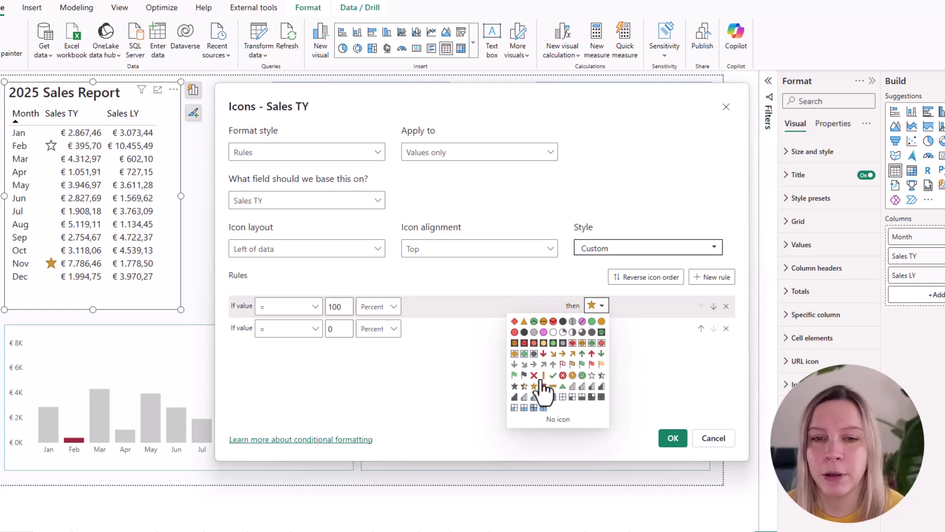
pyautogui.click(623, 364)
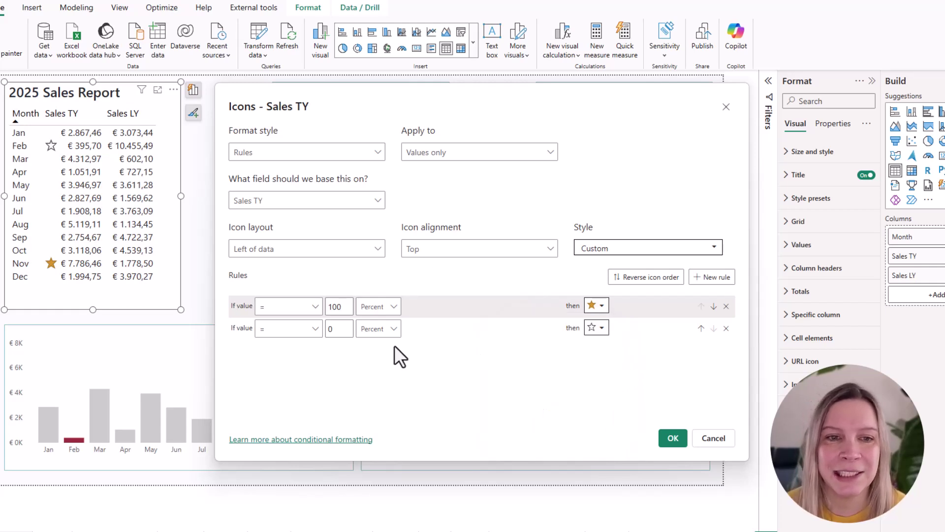
pyautogui.click(595, 327)
pyautogui.click(693, 386)
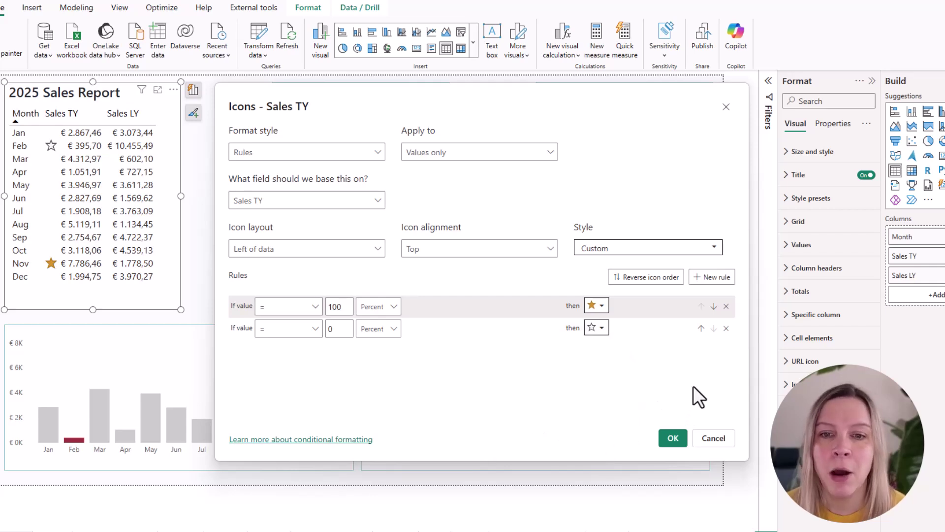
pyautogui.click(675, 443)
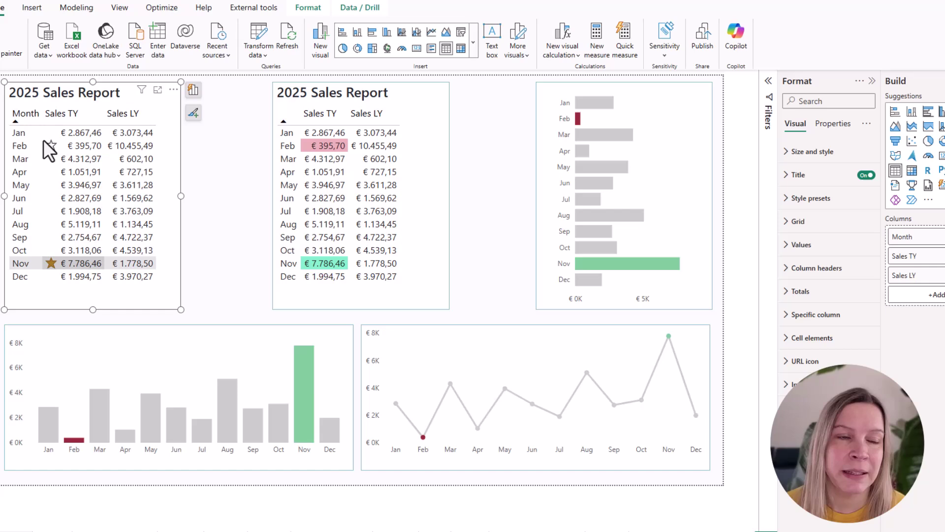
pyautogui.click(258, 304)
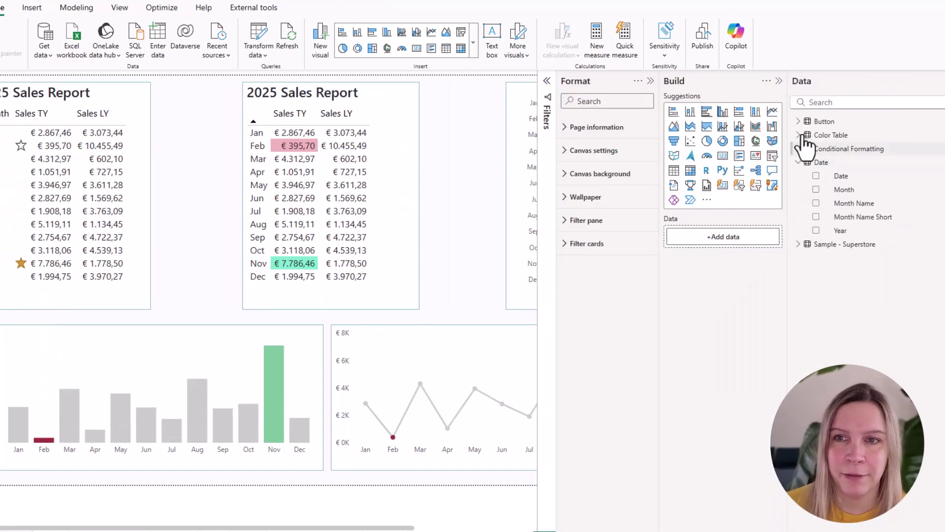
pyautogui.click(799, 244)
pyautogui.click(815, 271)
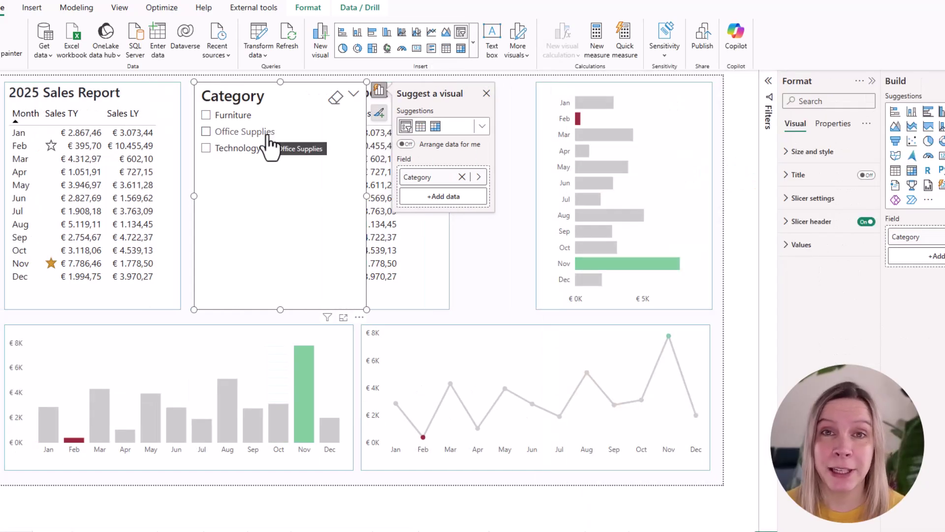
pyautogui.click(268, 137)
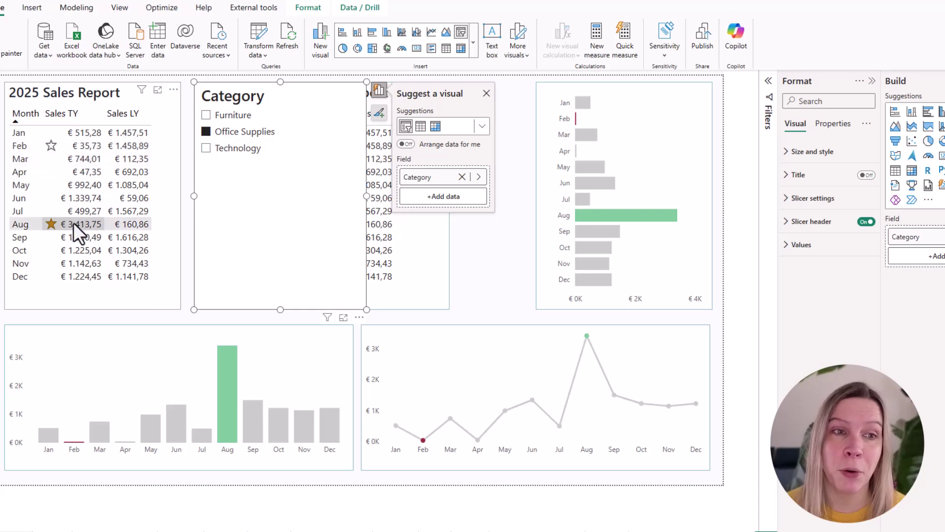
pyautogui.click(265, 134)
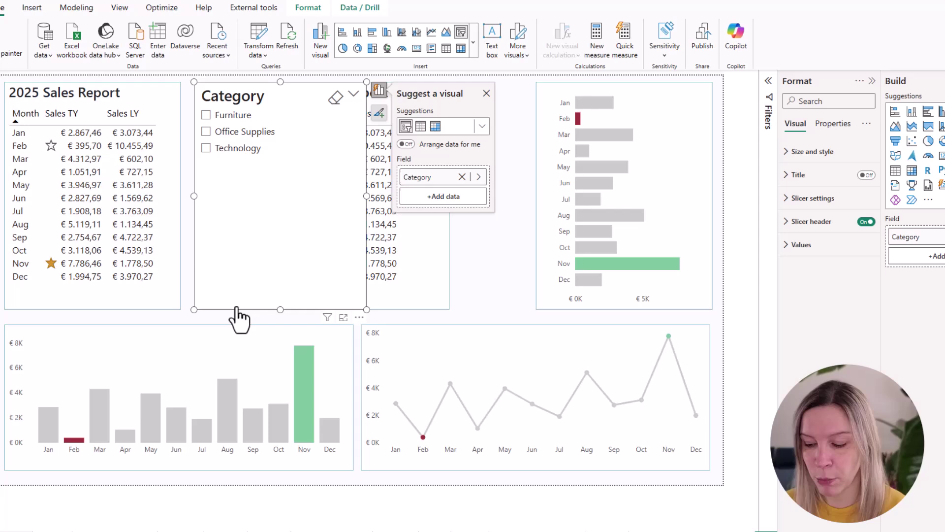
pyautogui.press('Delete')
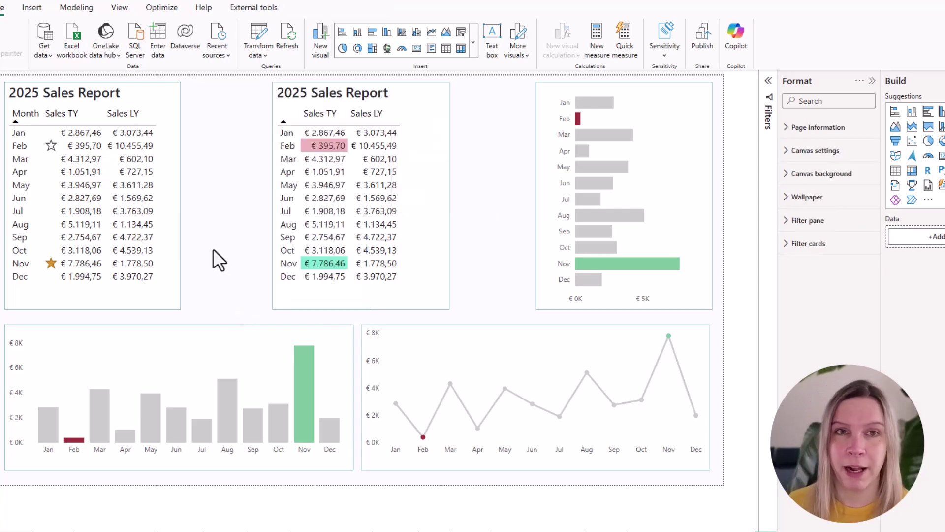
pyautogui.click(359, 272)
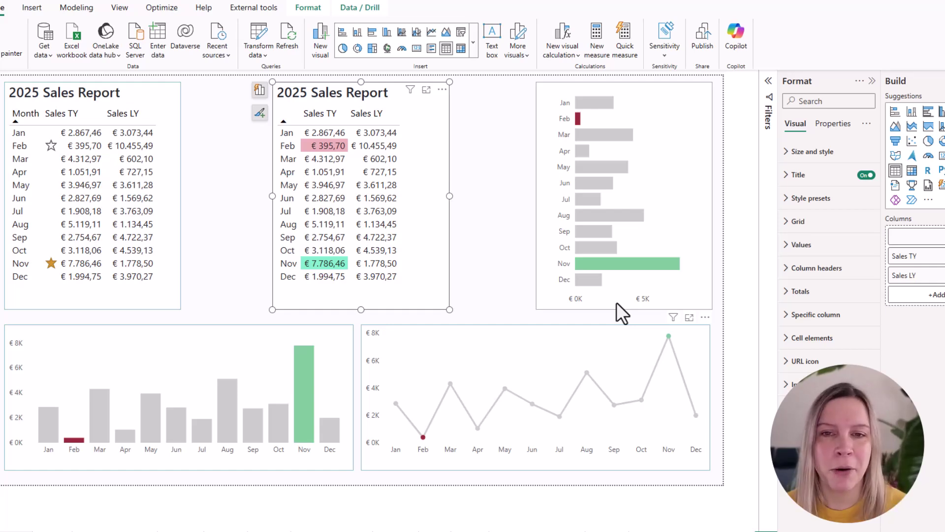
# Select the column chart and expand its Format > Columns colour settings
pyautogui.click(318, 467)
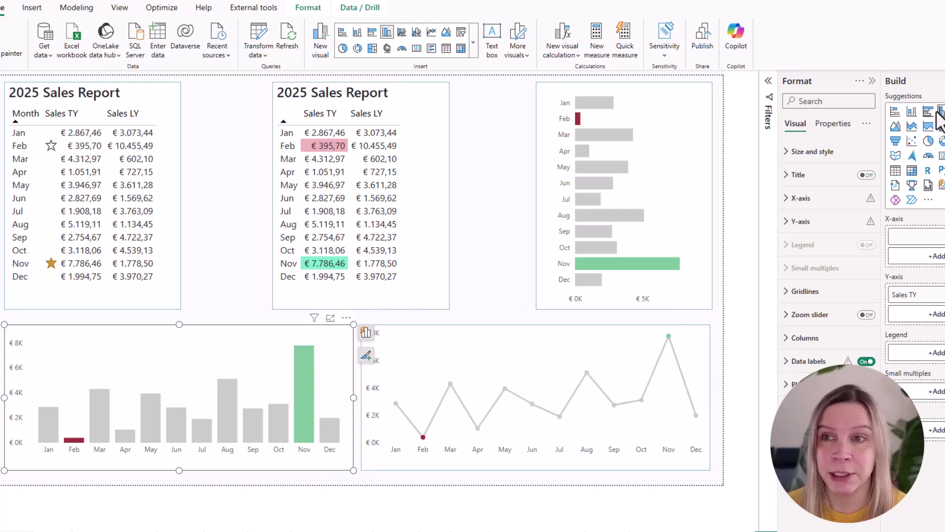
pyautogui.click(648, 297)
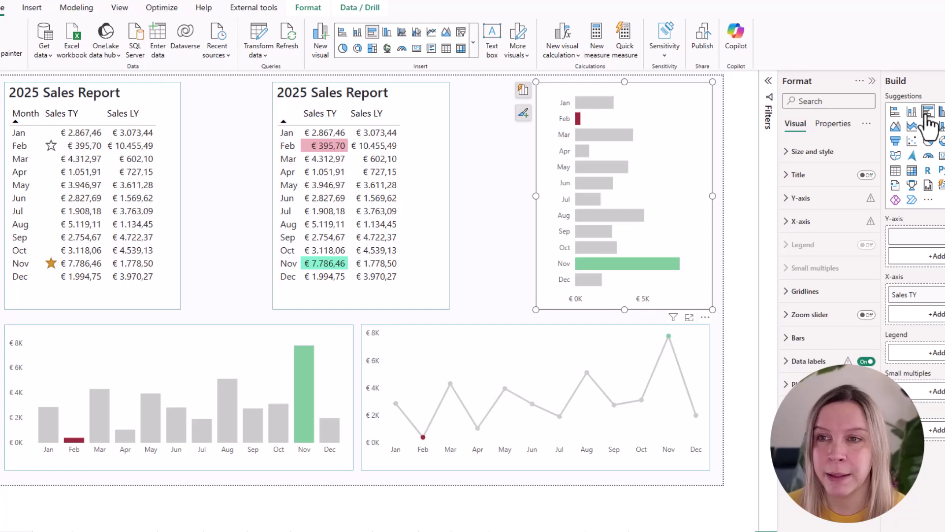
pyautogui.click(343, 465)
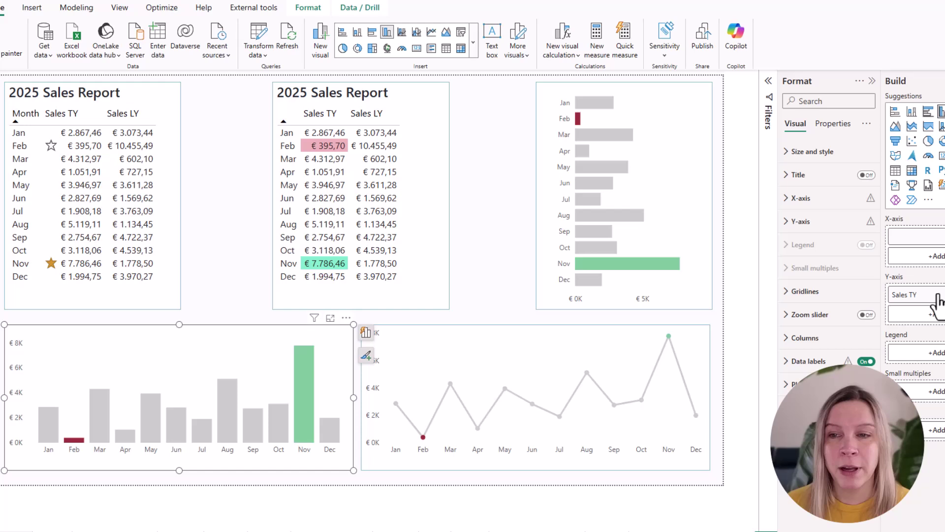
pyautogui.rightClick(921, 300)
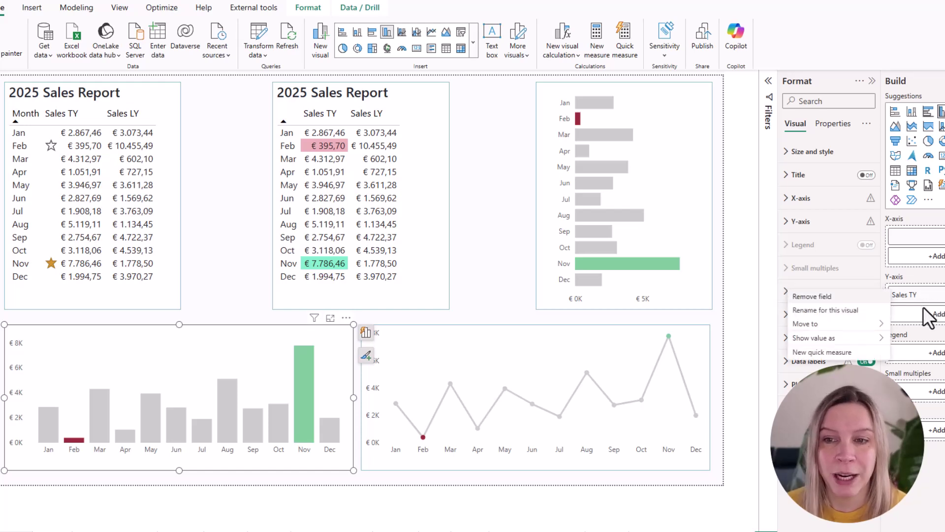
pyautogui.press('Escape')
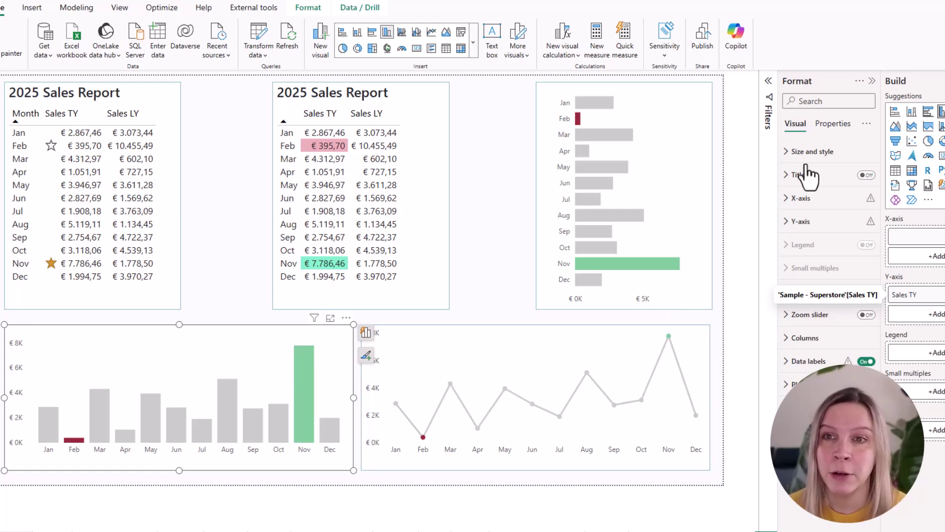
pyautogui.click(810, 341)
pyautogui.scroll(-2, 810, 345)
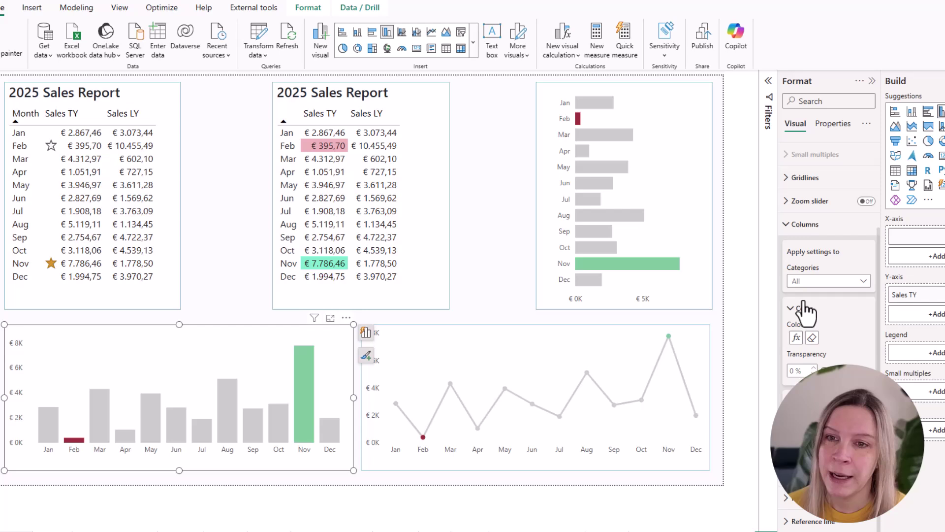
# Change the column chart's 100 percent Sales TY colour rule to a darker green
pyautogui.click(796, 338)
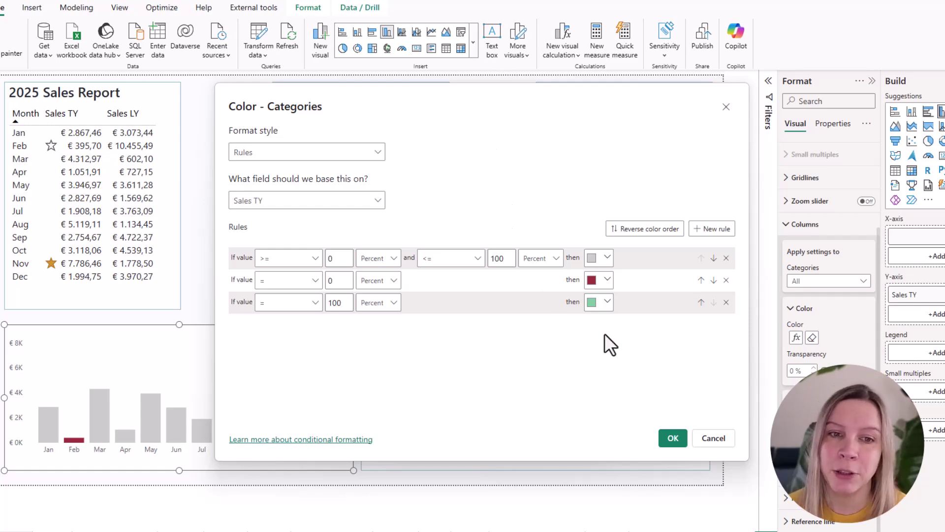
pyautogui.click(602, 305)
pyautogui.click(536, 269)
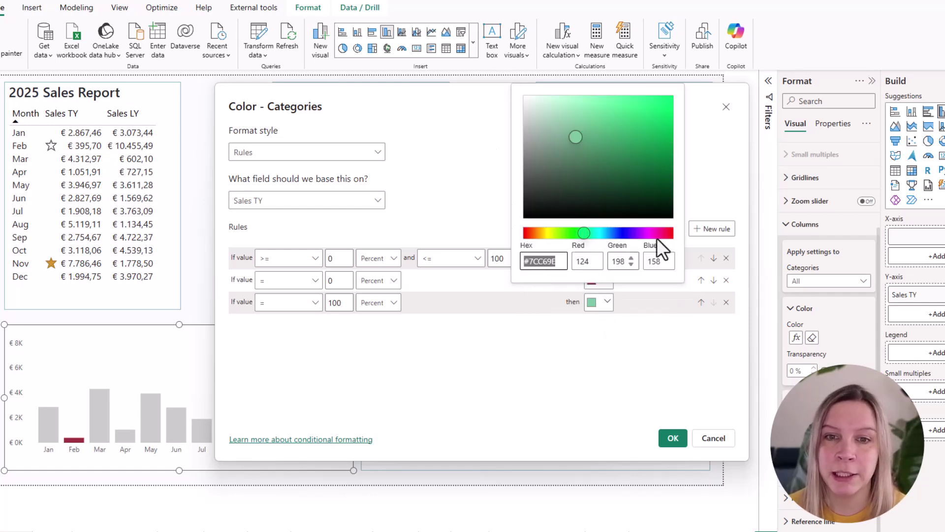
pyautogui.click(660, 374)
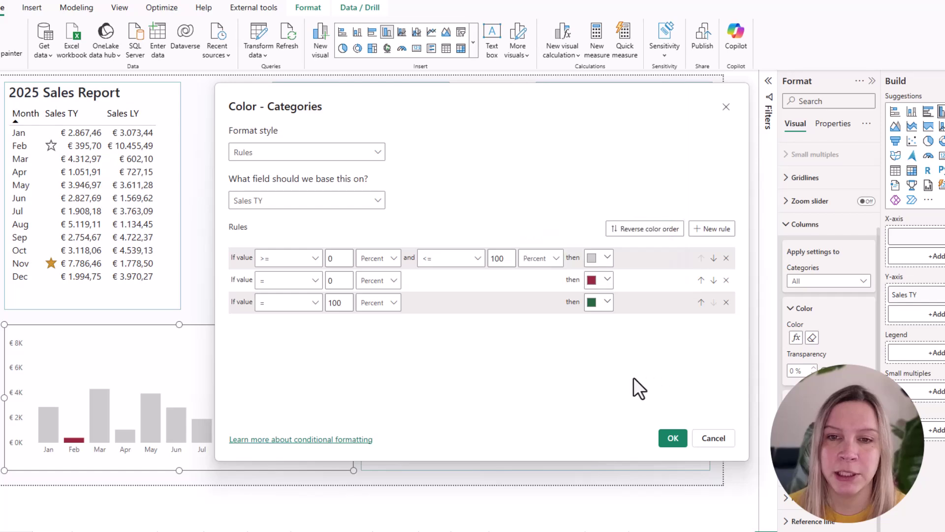
# Apply the rules so February shows red and November dark green, then select the bar chart
pyautogui.click(673, 438)
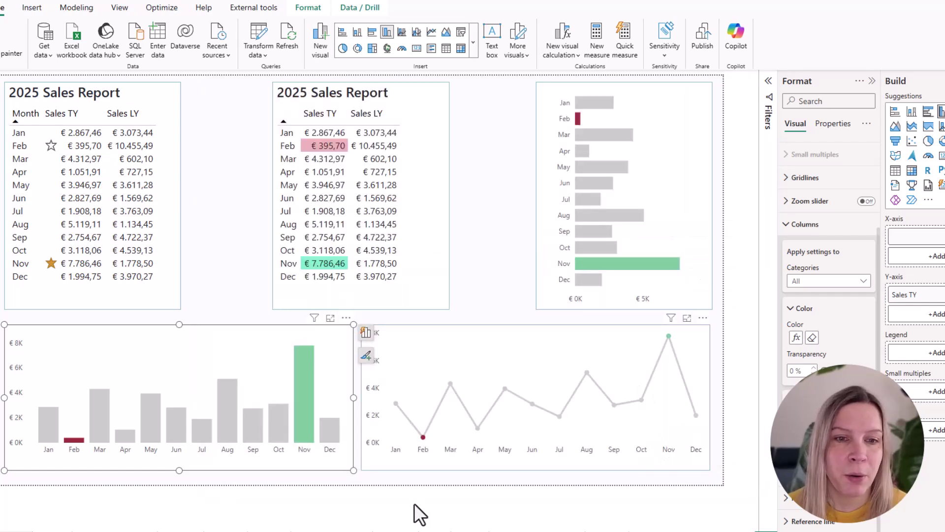
pyautogui.click(233, 476)
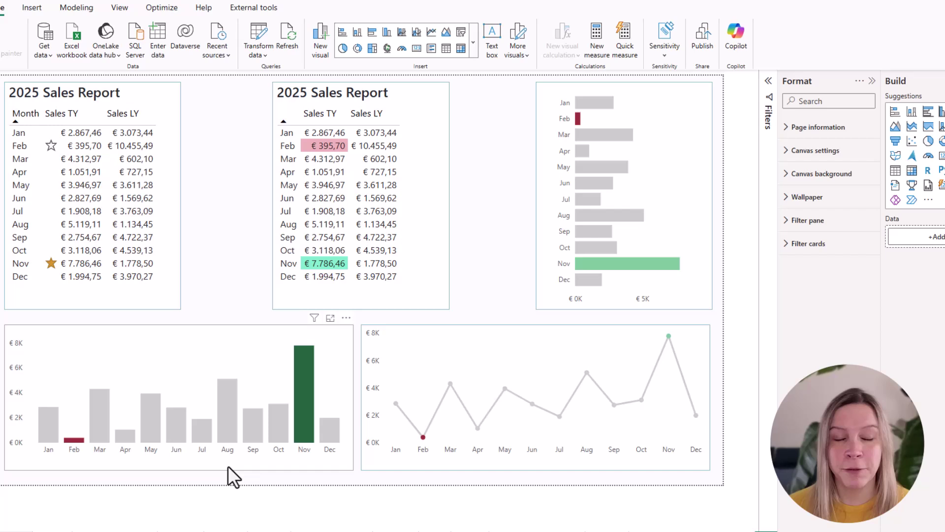
pyautogui.click(228, 467)
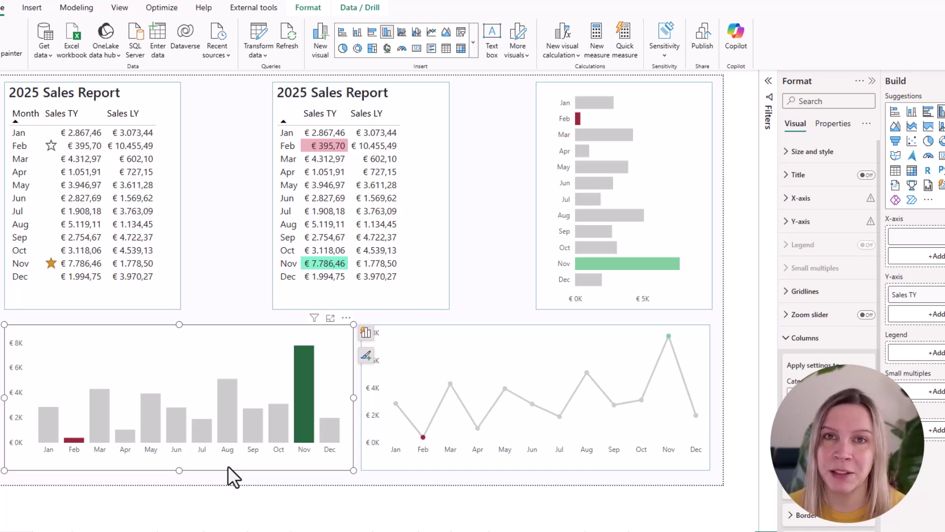
pyautogui.click(623, 304)
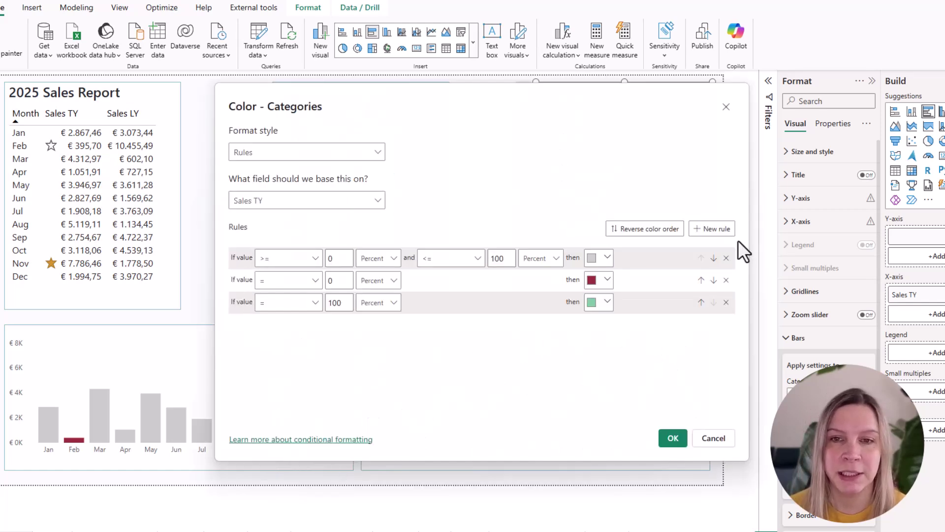
pyautogui.click(726, 107)
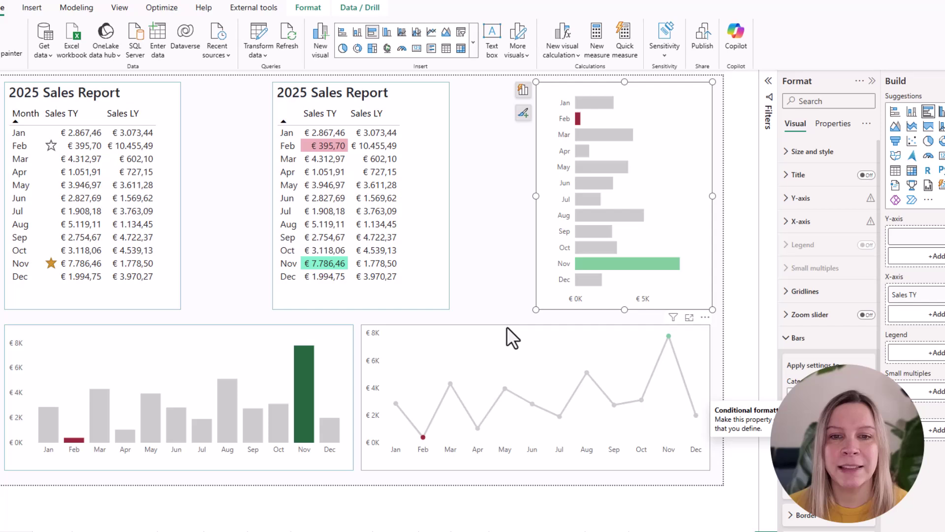
pyautogui.click(507, 327)
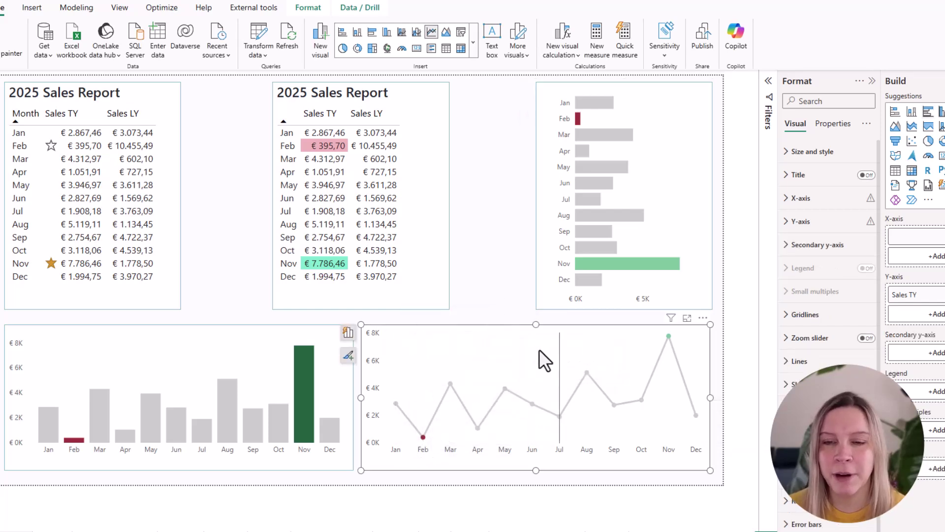
pyautogui.click(804, 408)
pyautogui.scroll(-3, 820, 320)
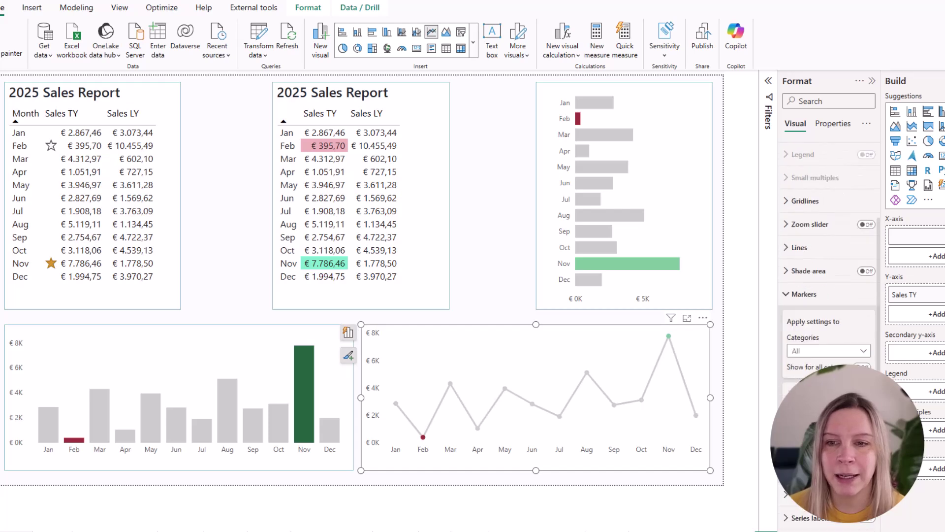
pyautogui.click(827, 293)
pyautogui.click(836, 258)
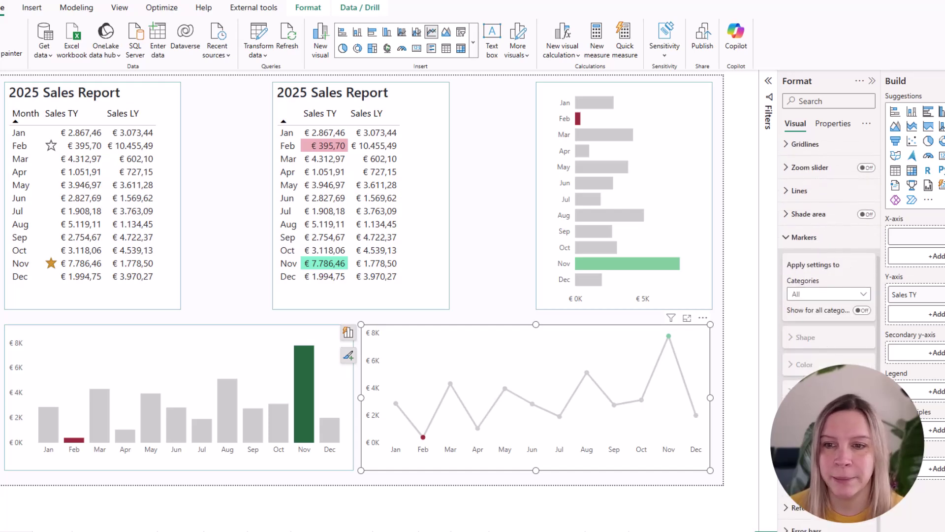
pyautogui.click(837, 295)
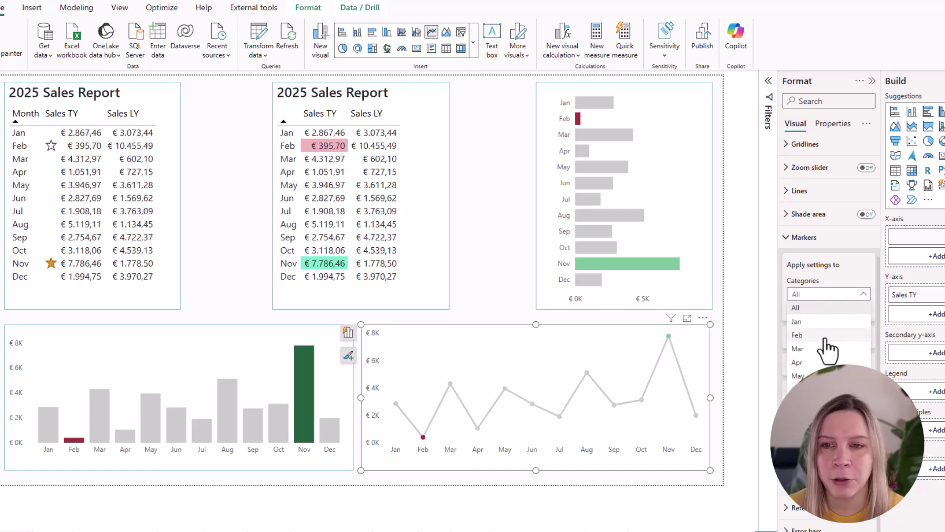
pyautogui.click(808, 249)
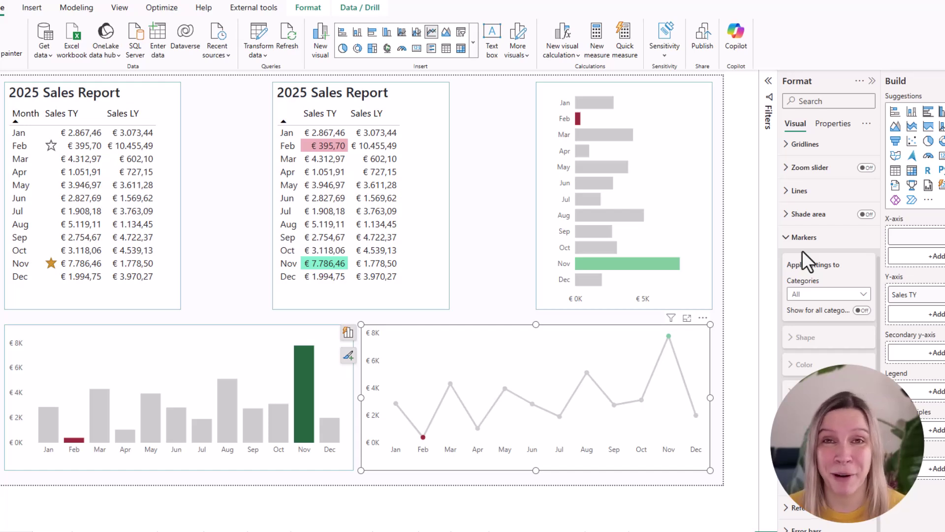
# Duplicate the column chart, move the copy to the bottom-right area, and convert it to a line chart
pyautogui.click(134, 333)
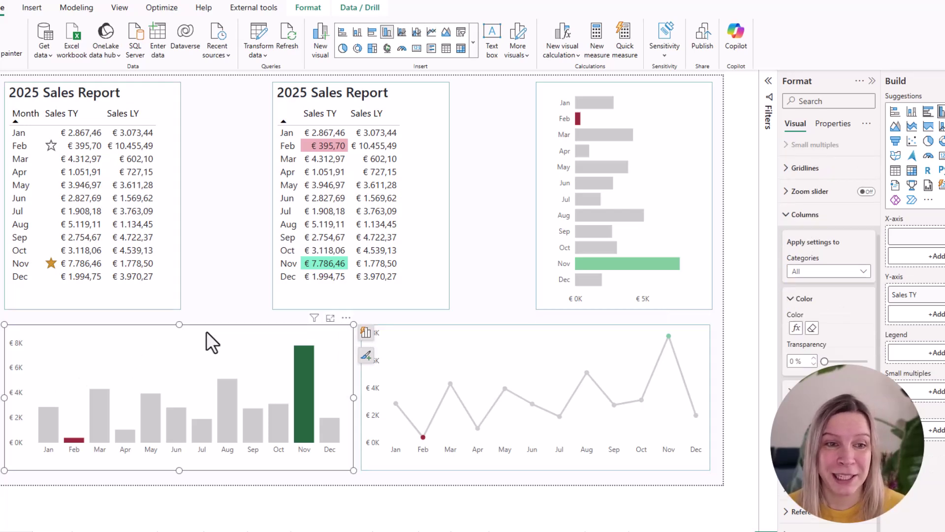
pyautogui.hotkey('ctrl', 'c')
pyautogui.hotkey('ctrl', 'v')
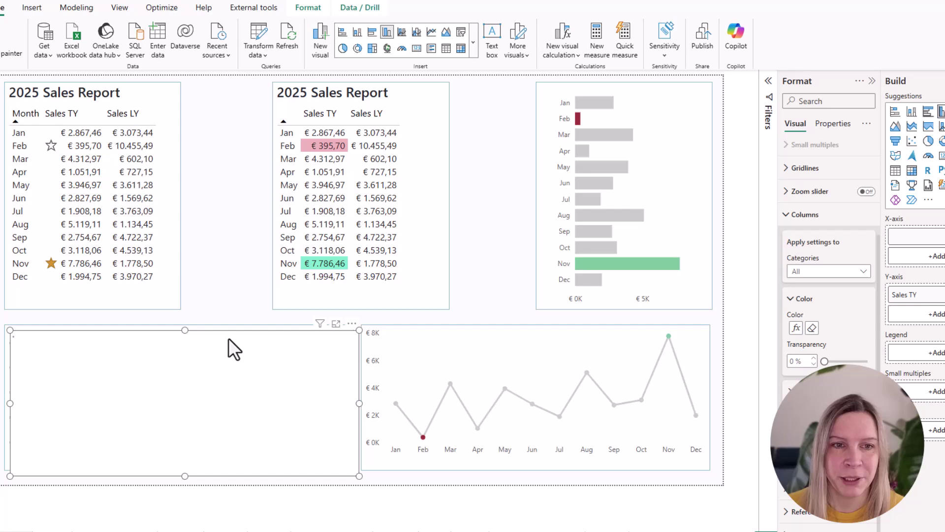
pyautogui.moveTo(229, 337); pyautogui.dragTo(575, 333)
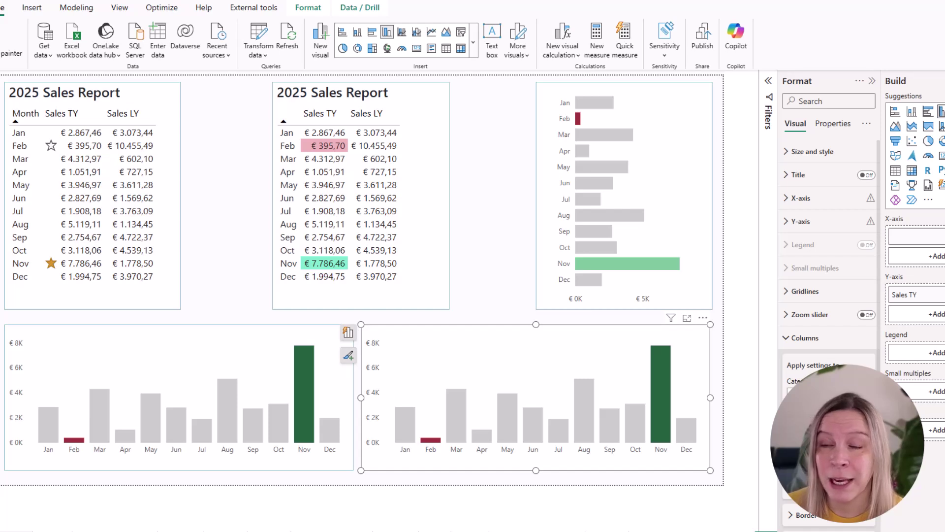
pyautogui.click(432, 32)
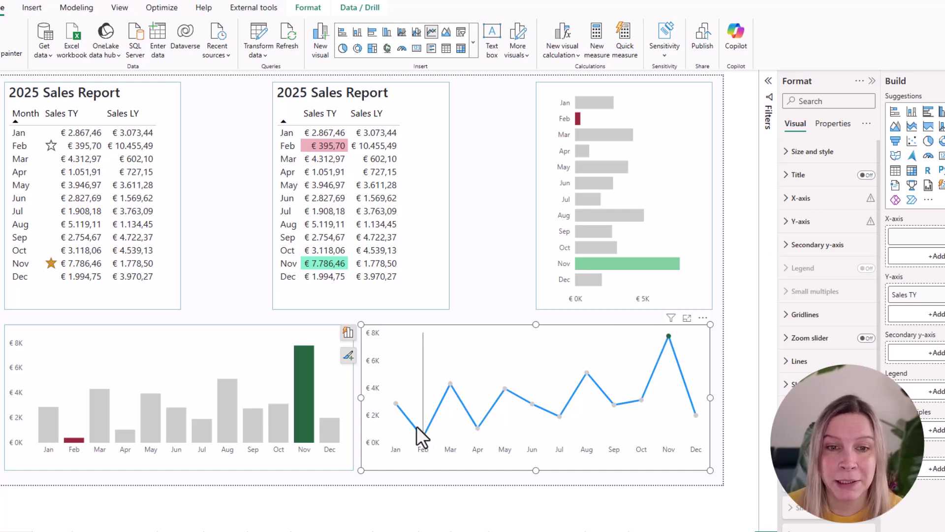
# Make the line chart's Sales TY line light grey and dashed, and adjust its width
pyautogui.click(796, 361)
pyautogui.scroll(-4, 827, 320)
pyautogui.click(819, 367)
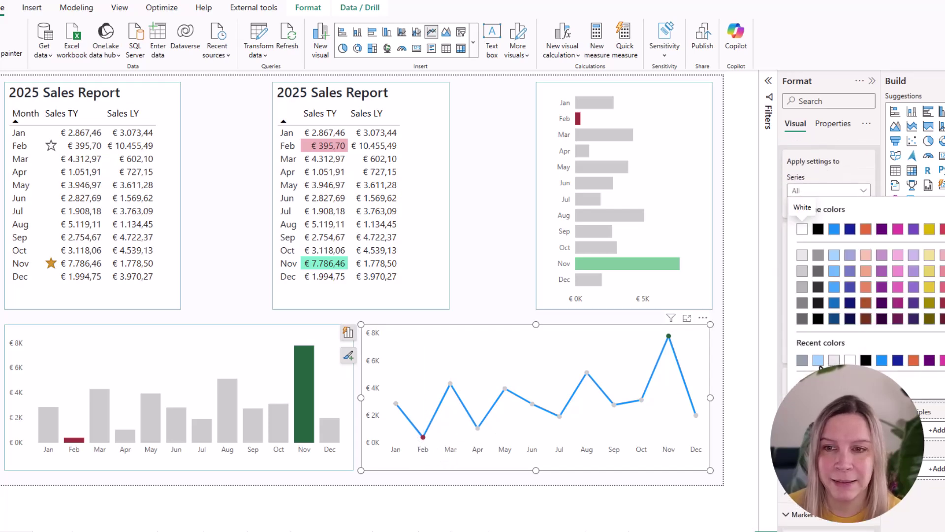
pyautogui.click(834, 360)
pyautogui.click(802, 322)
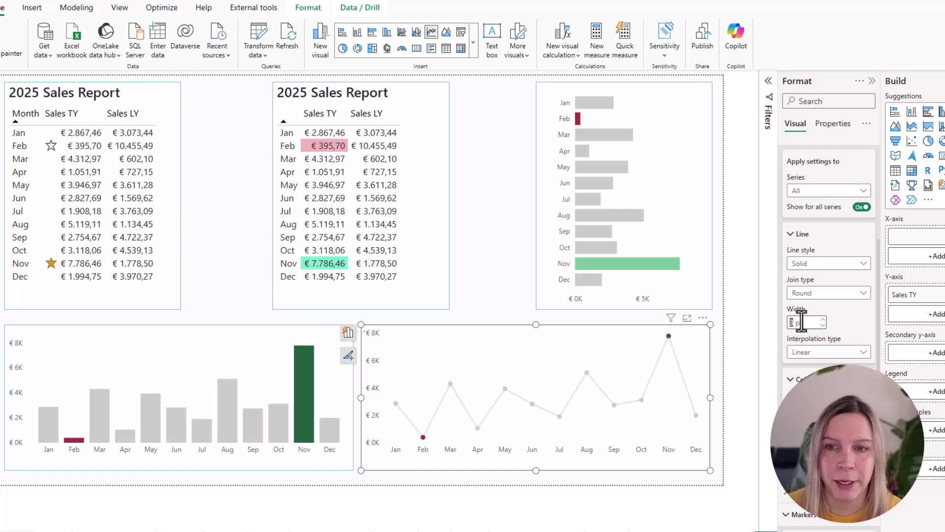
pyautogui.click(836, 264)
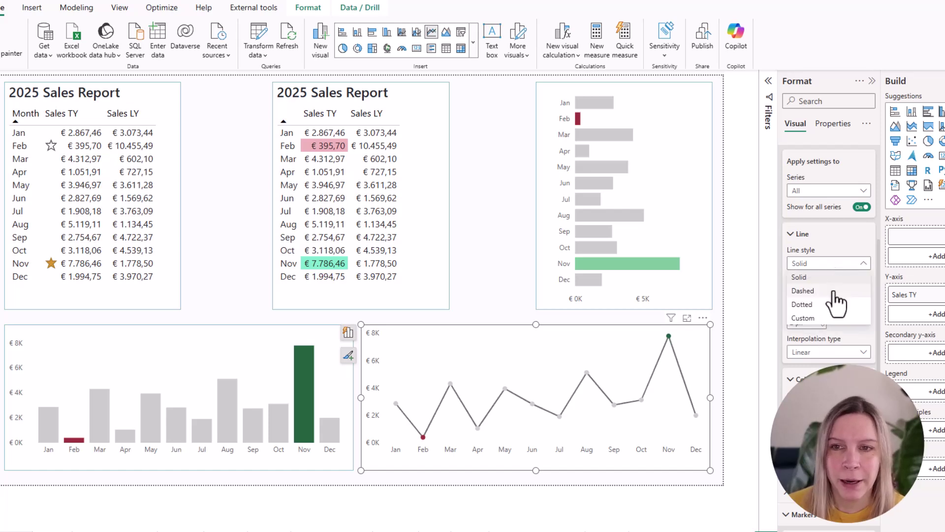
pyautogui.click(803, 291)
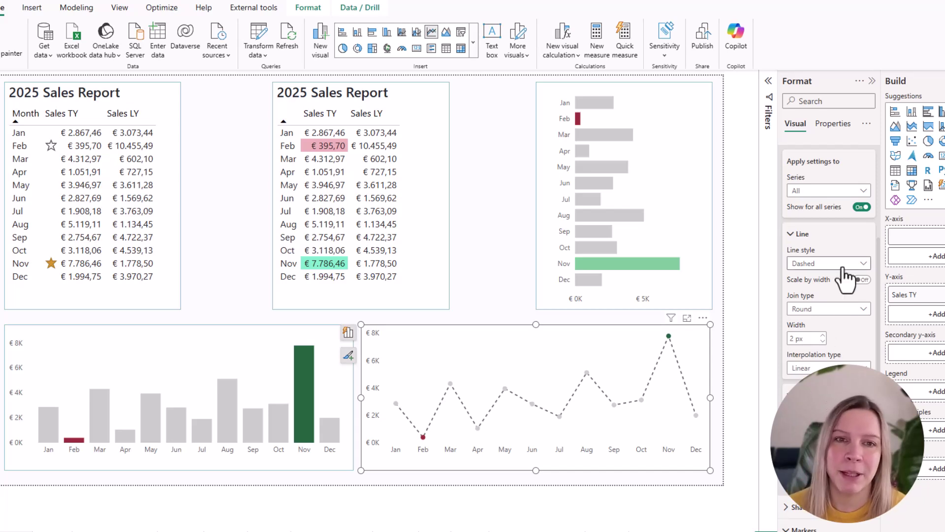
# Convert the Category table into a slicer and filter the report to Office Supplies
pyautogui.click(733, 194)
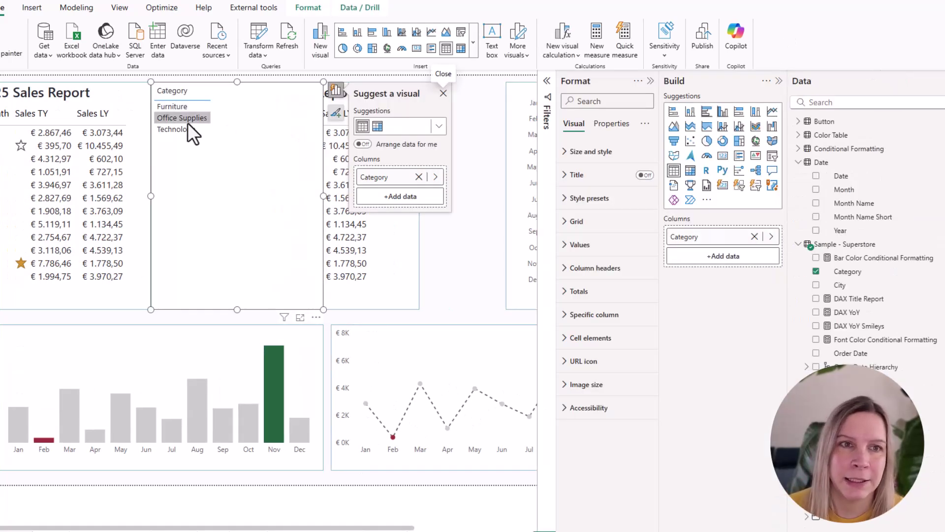
pyautogui.click(772, 157)
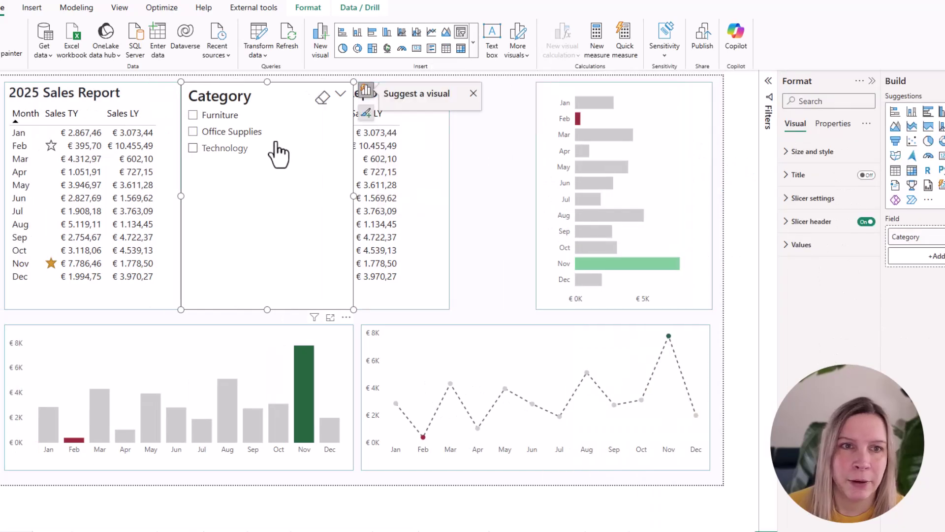
pyautogui.click(241, 134)
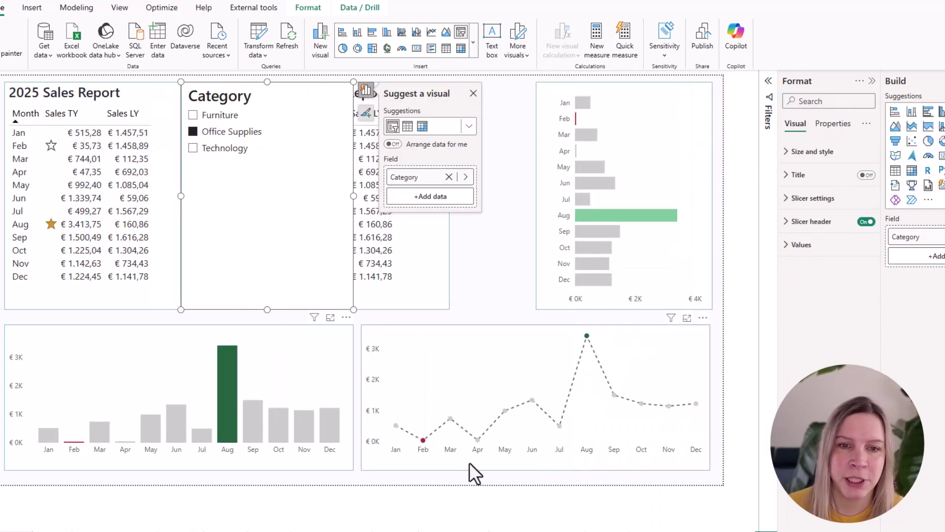